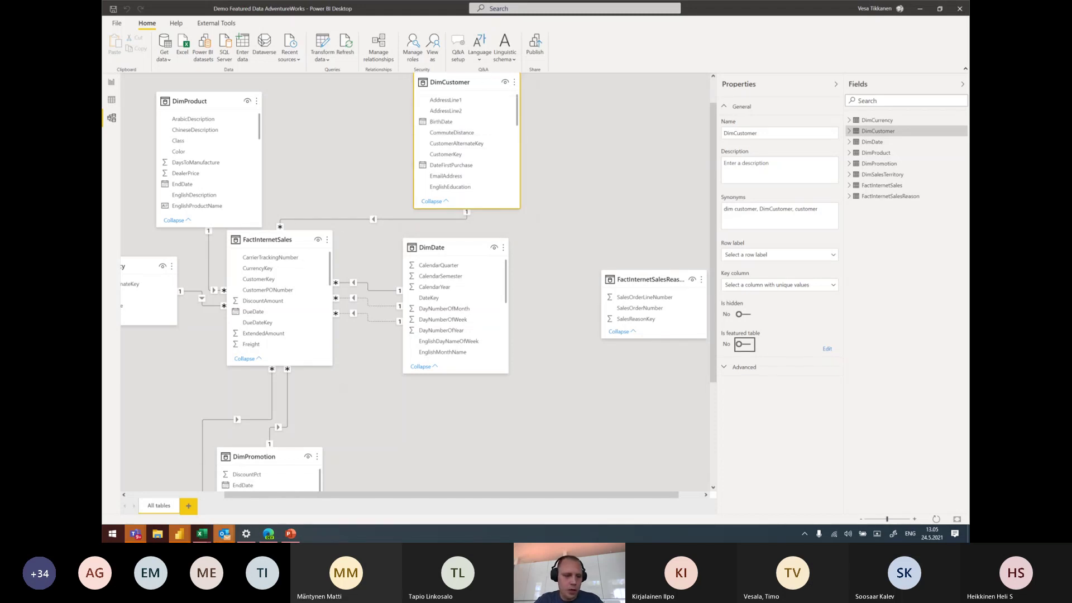
Switch to the Book3 workbook in Excel and check the Office account's subscription, version and update channel details.
{"action": "mouse_move", "coordinate": [203, 537]}
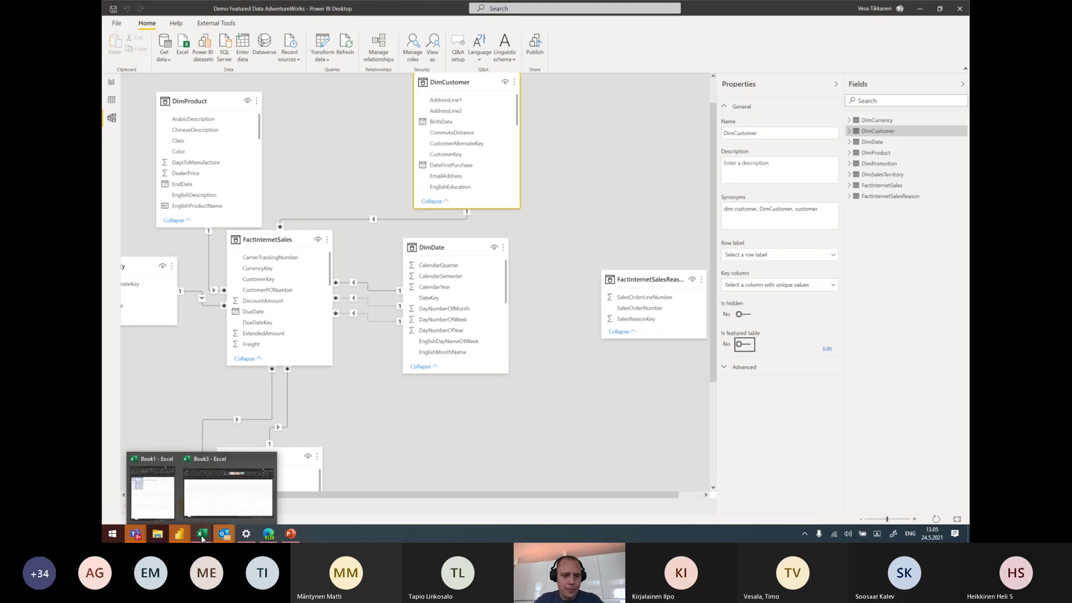
{"action": "left_click", "coordinate": [224, 515]}
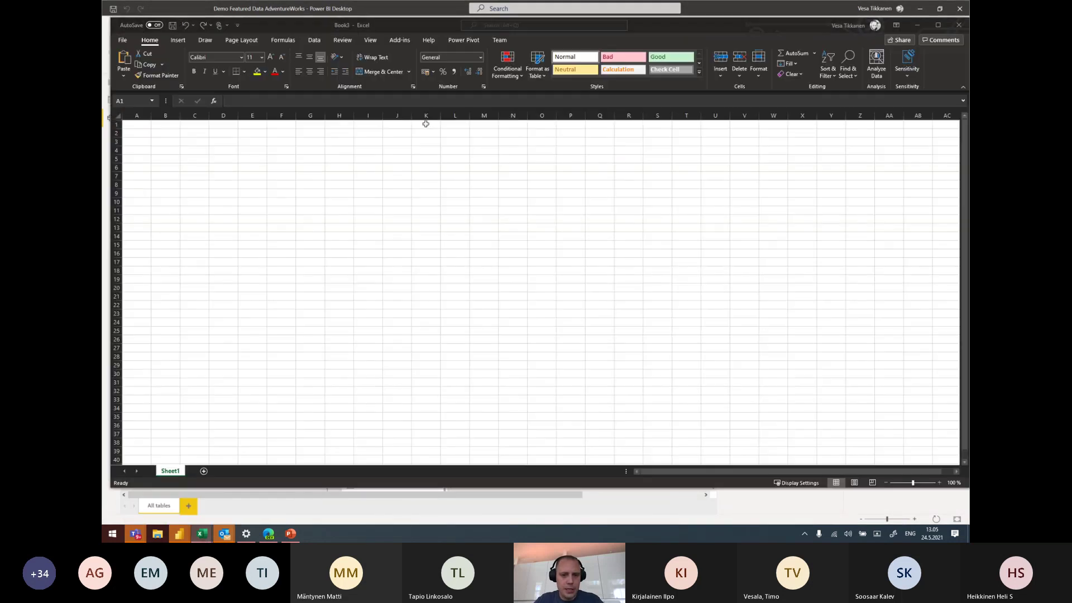
{"action": "left_click", "coordinate": [122, 41]}
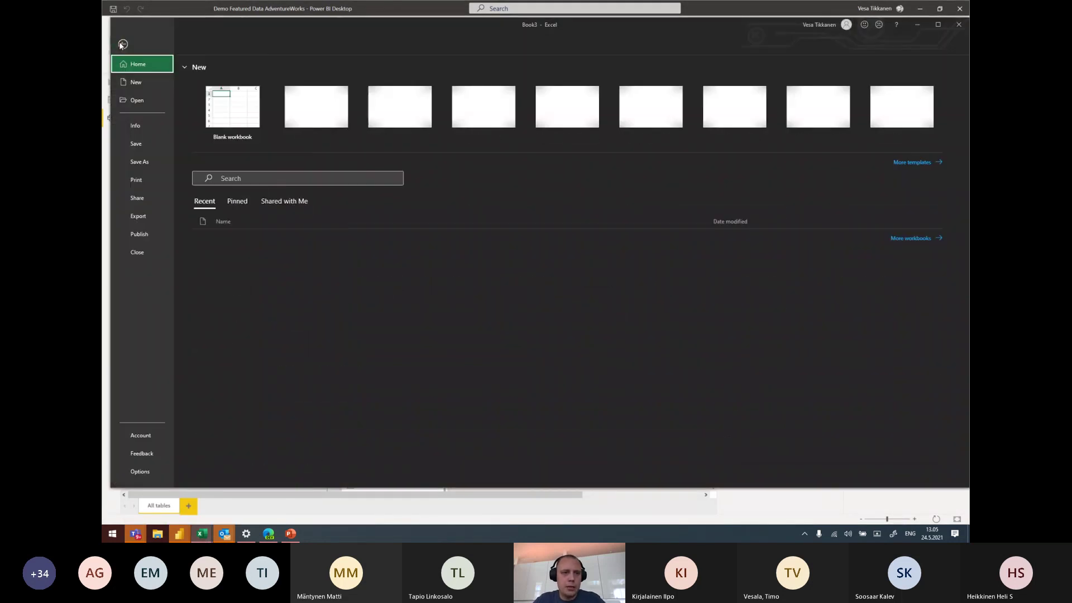
{"action": "left_click", "coordinate": [139, 438]}
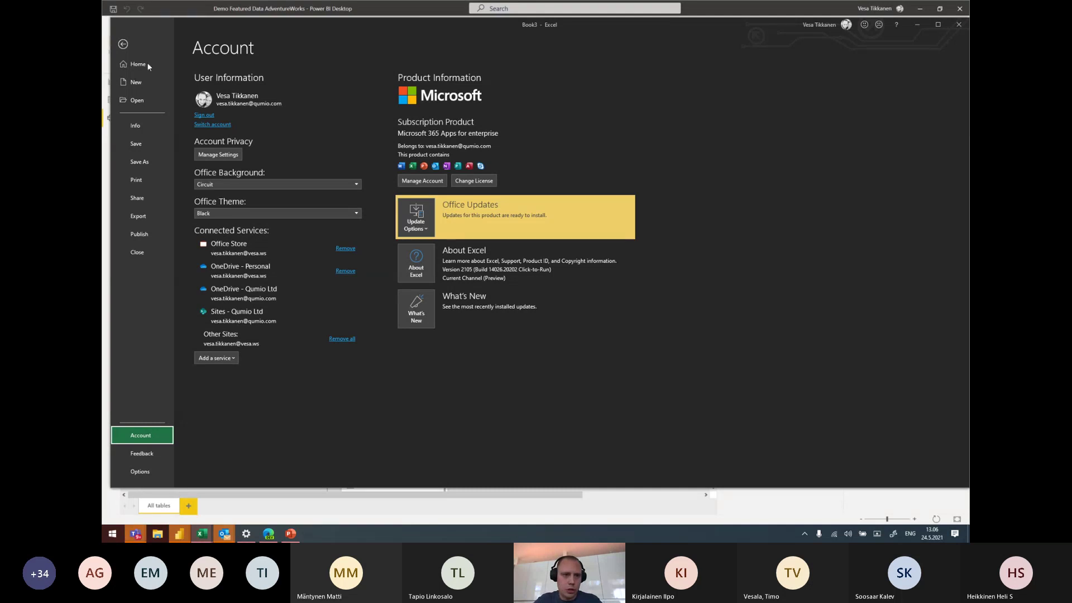
{"action": "left_click", "coordinate": [123, 45]}
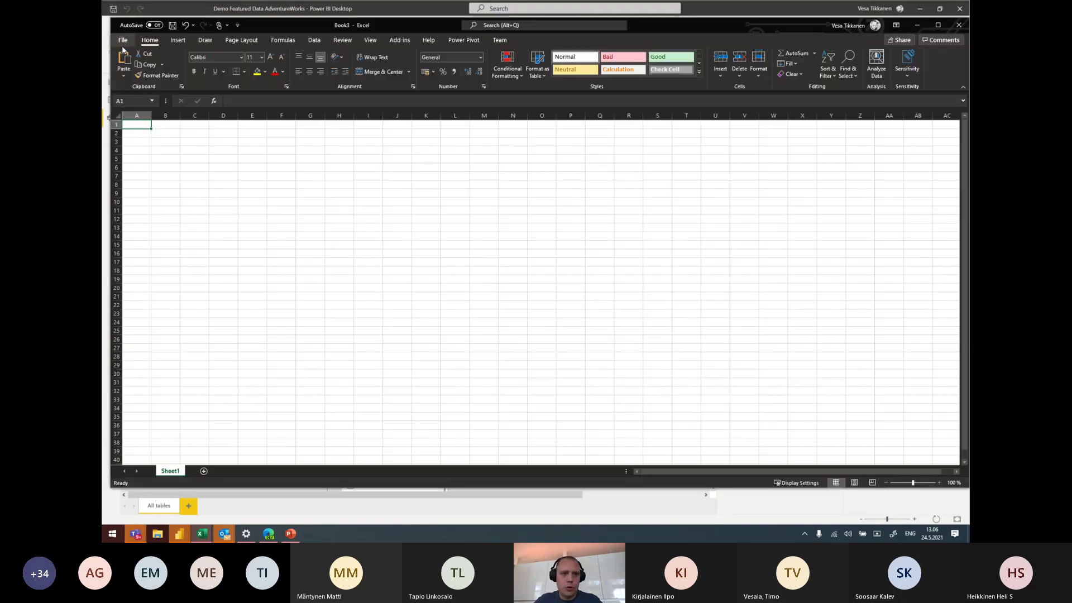
Examine the data types available from the organization and the description of the DimProduct type.
{"action": "left_click", "coordinate": [314, 41]}
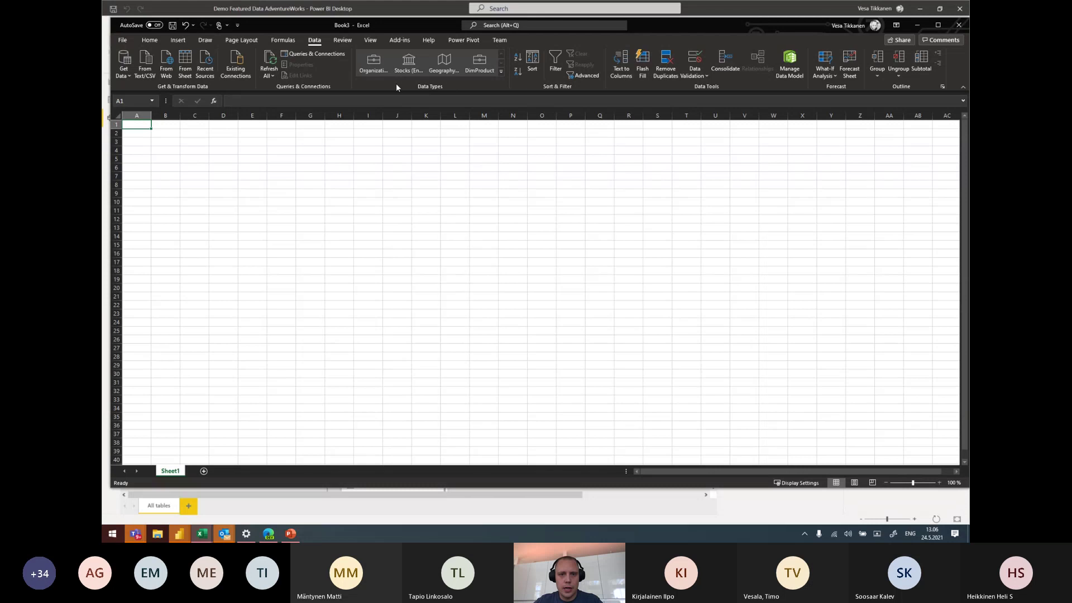
{"action": "left_click", "coordinate": [501, 72]}
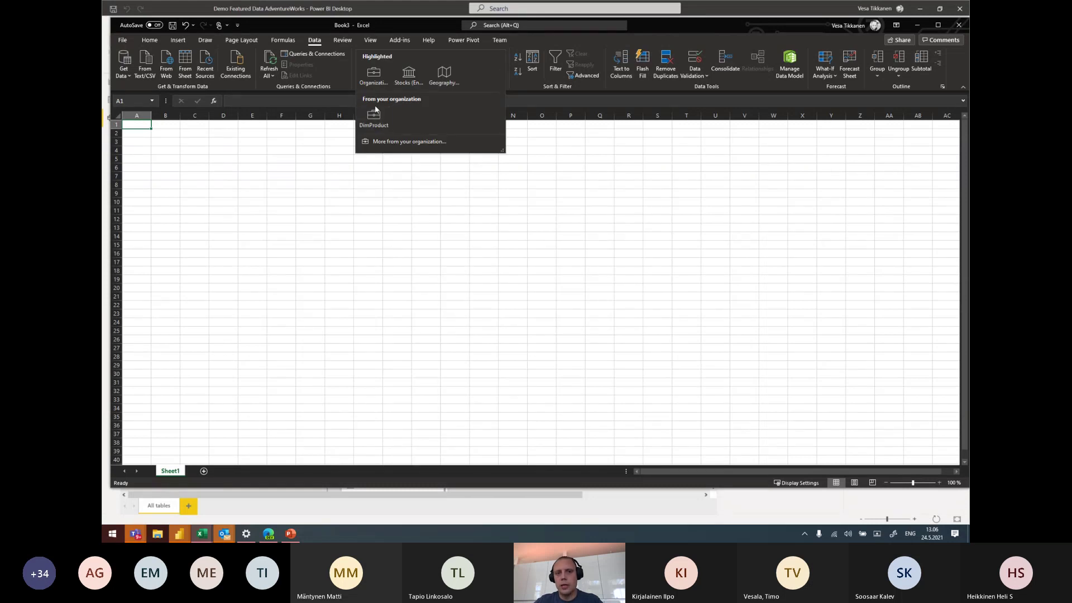
{"action": "mouse_move", "coordinate": [368, 114]}
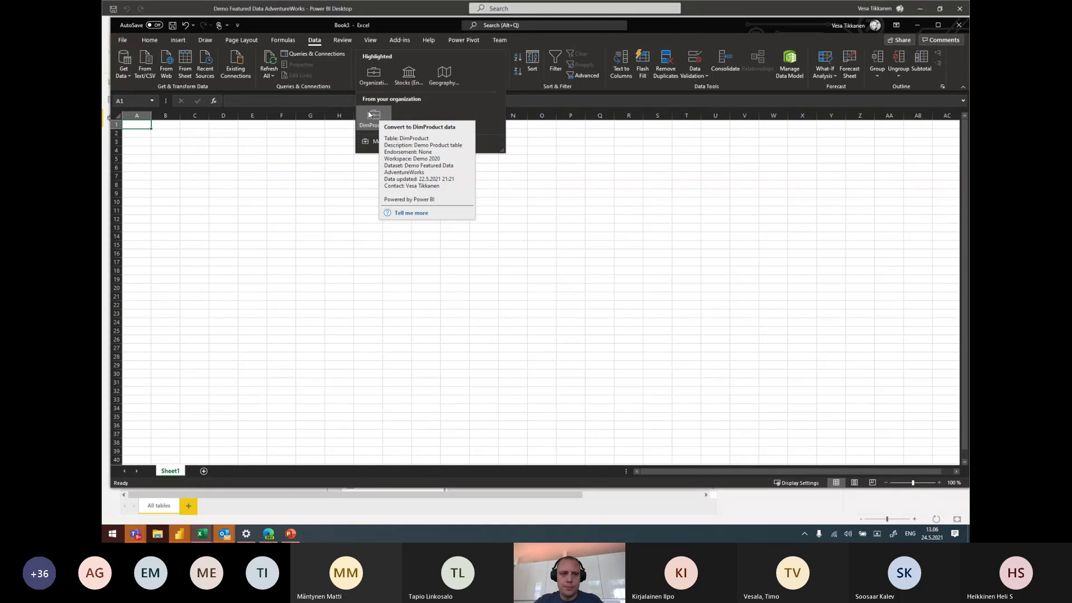
Enter the column header Tuote in cell A1.
{"action": "left_click", "coordinate": [253, 208]}
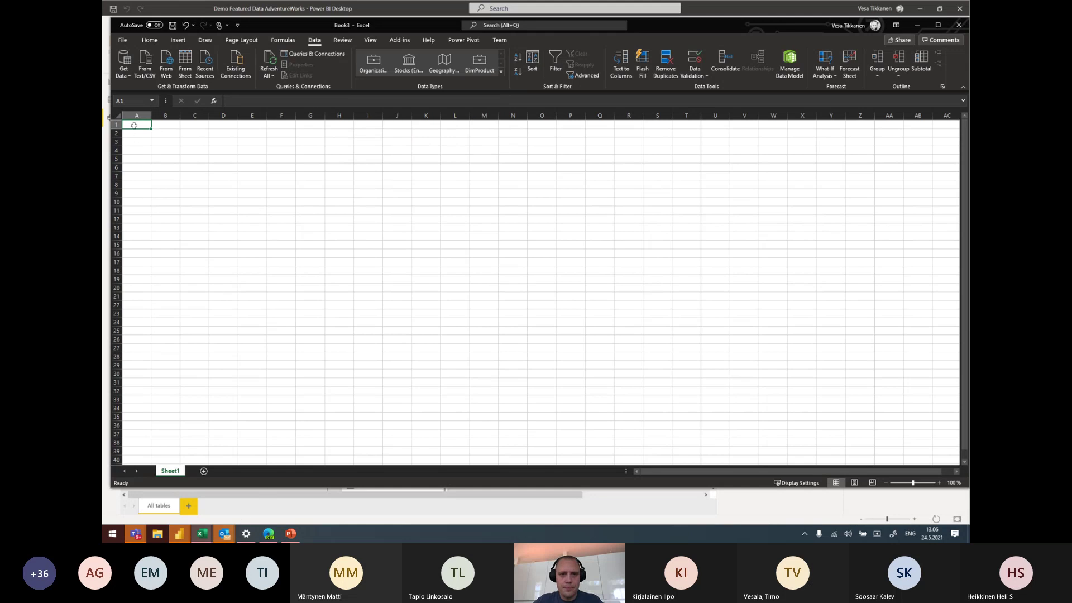
{"action": "type", "text": "Tuote"}
{"action": "key", "text": "Return"}
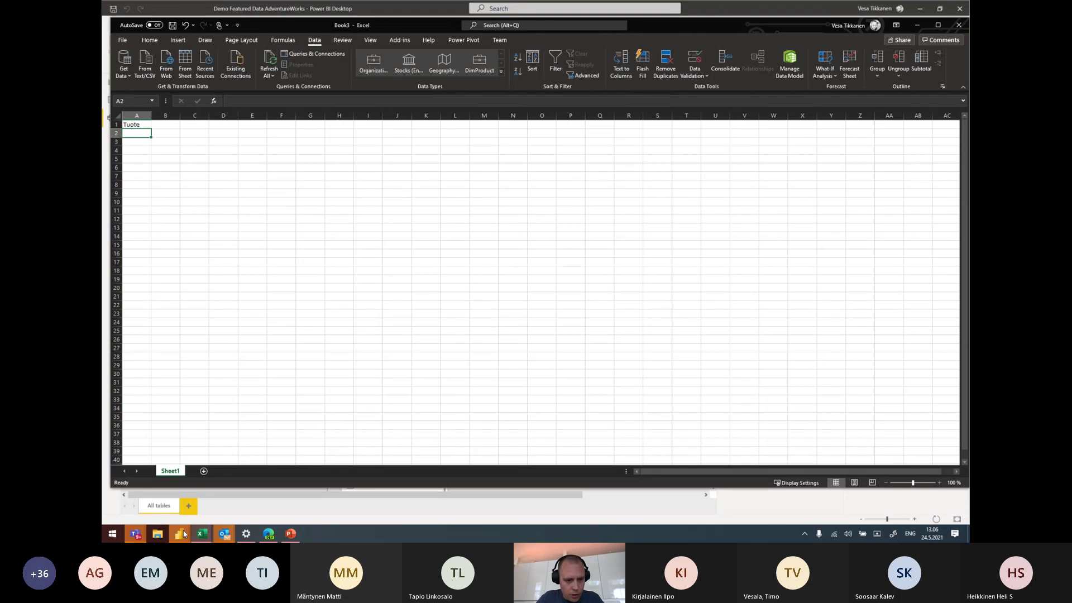
Switch to the Demo Featured Data AdventureWorks file in Power BI Desktop and find Classic Vest, S in the DimProduct table's EnglishProductName data.
{"action": "mouse_move", "coordinate": [184, 534]}
{"action": "left_click", "coordinate": [164, 492]}
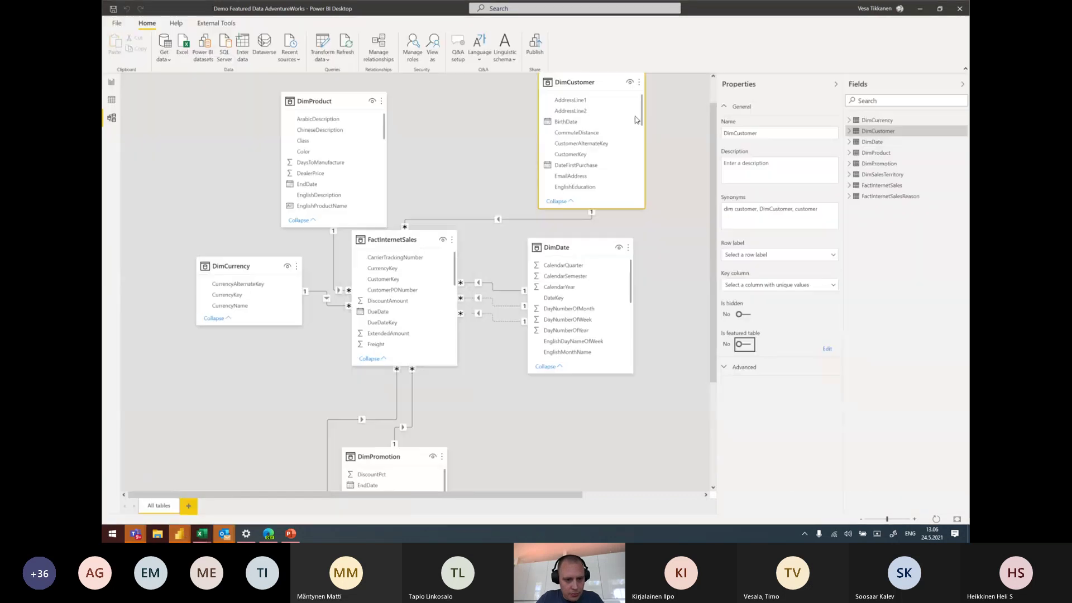
{"action": "left_click", "coordinate": [110, 100]}
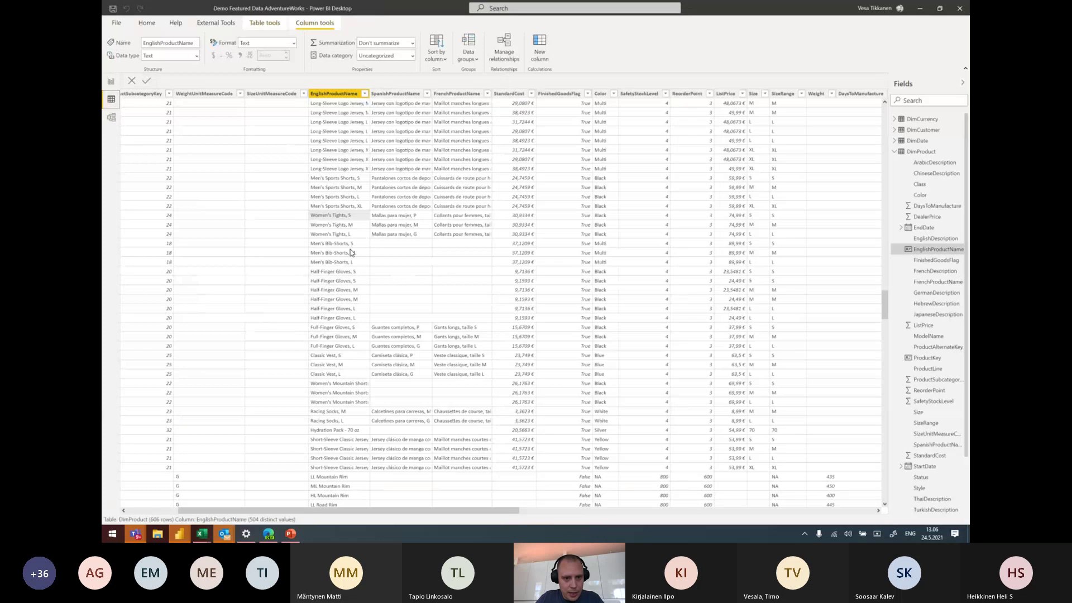
{"action": "left_click", "coordinate": [338, 356]}
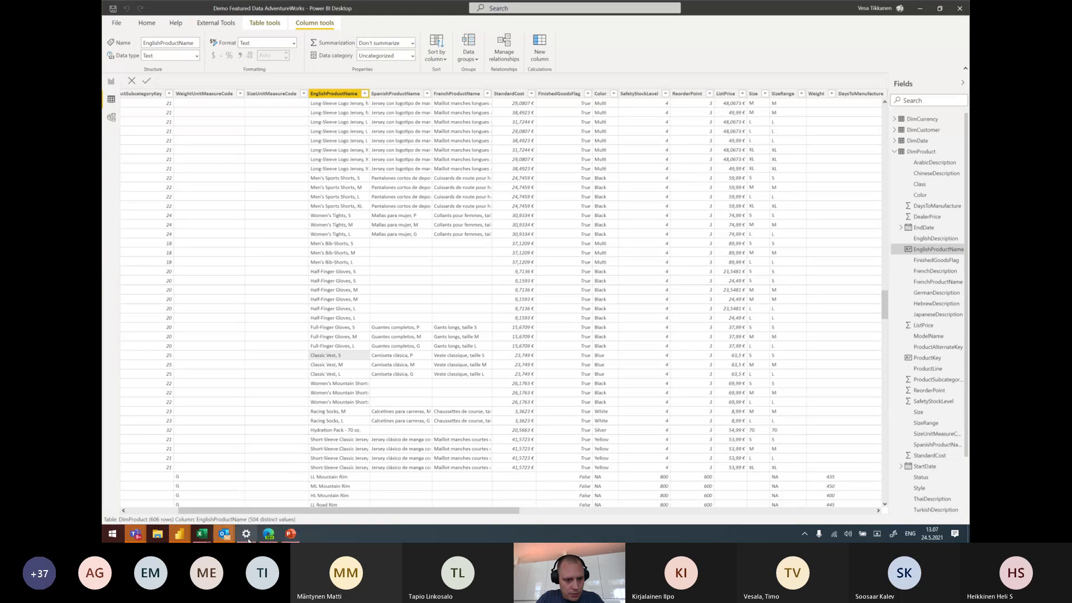
Return to the Book3 workbook in Excel and enter Classic Vest in cell A2.
{"action": "mouse_move", "coordinate": [202, 533]}
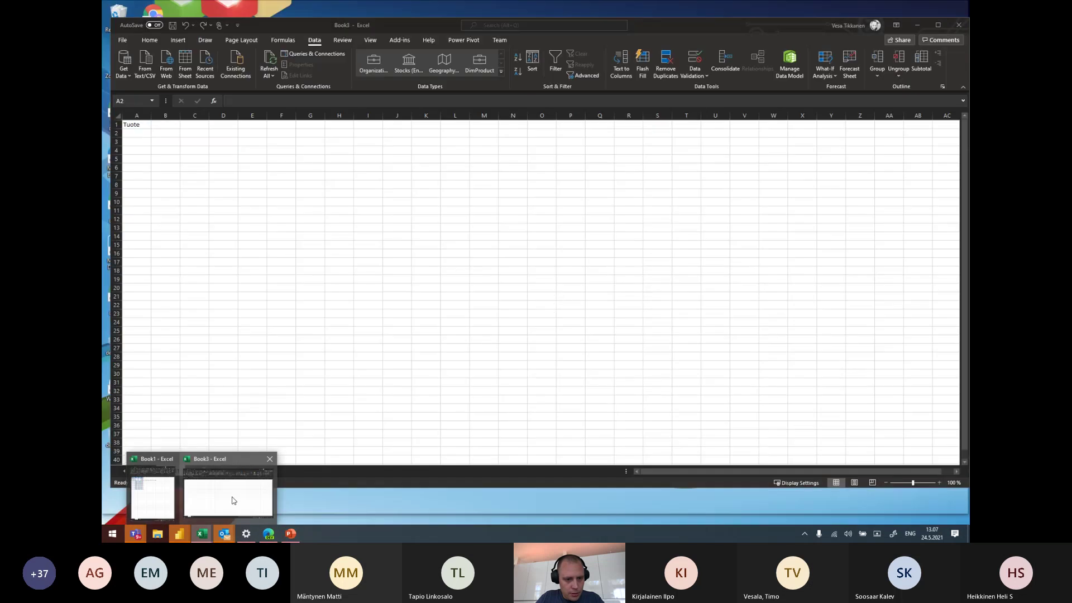
{"action": "left_click", "coordinate": [233, 500]}
{"action": "type", "text": "Classi"}
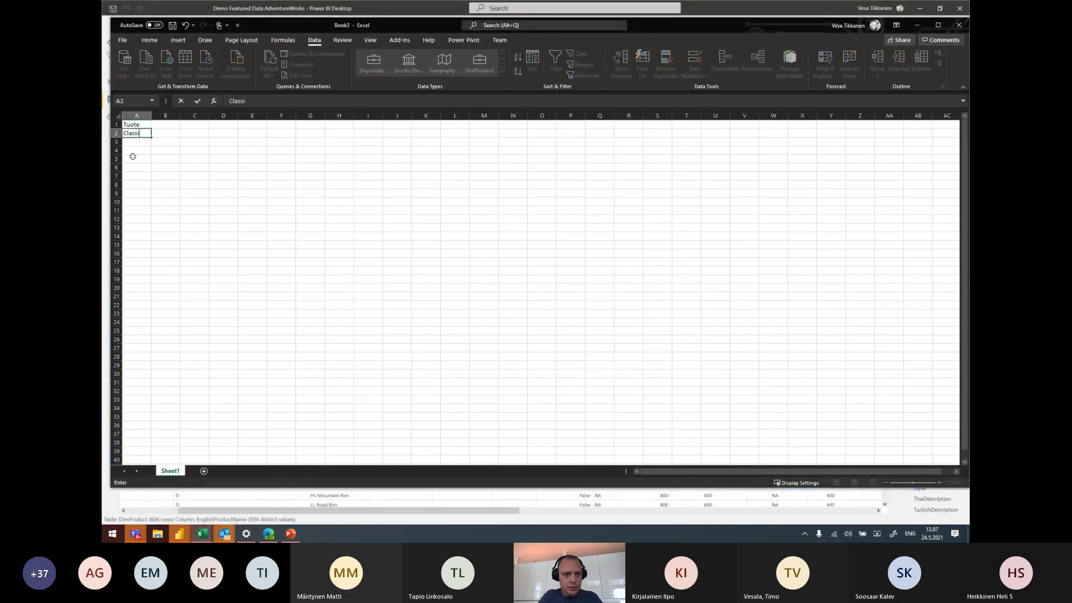
{"action": "type", "text": "c Vest"}
{"action": "key", "text": "Return"}
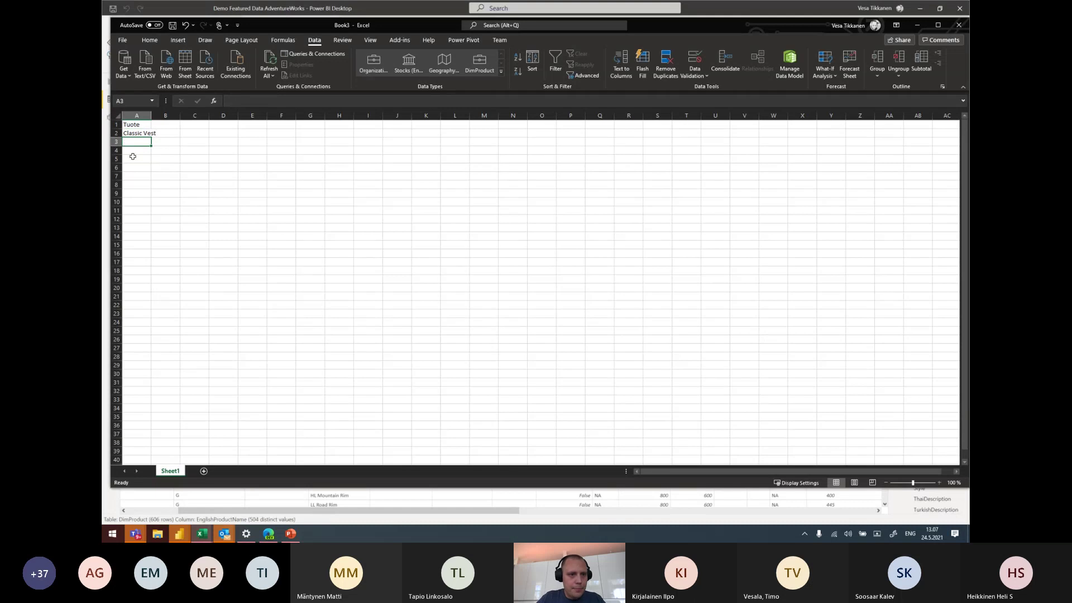
Turn the range A1:A2 into a table, marking that it has headers.
{"action": "left_click", "coordinate": [134, 125]}
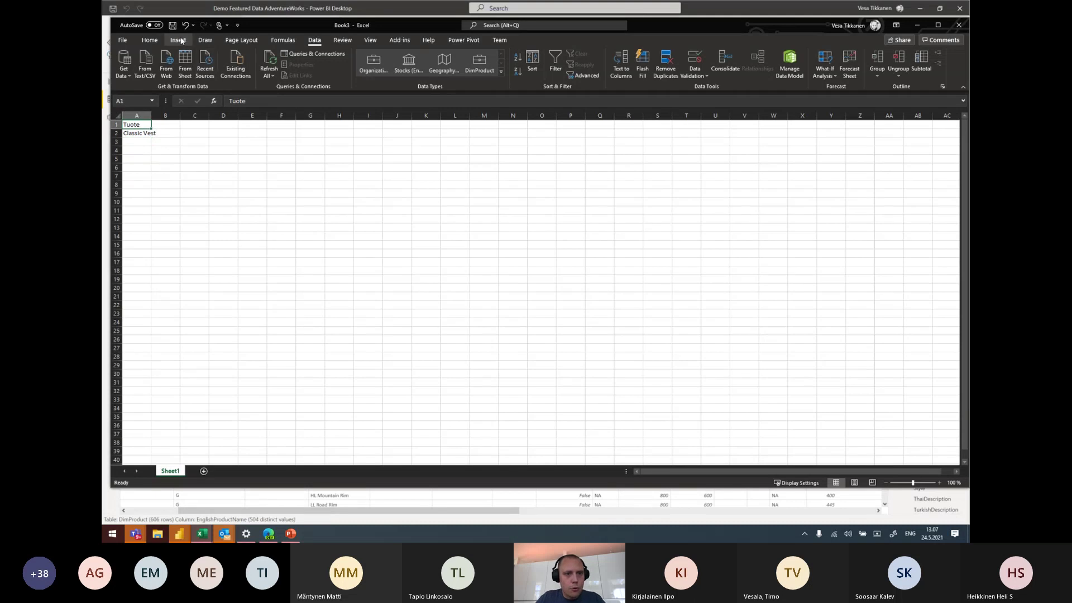
{"action": "left_click", "coordinate": [180, 40]}
{"action": "left_click", "coordinate": [189, 61]}
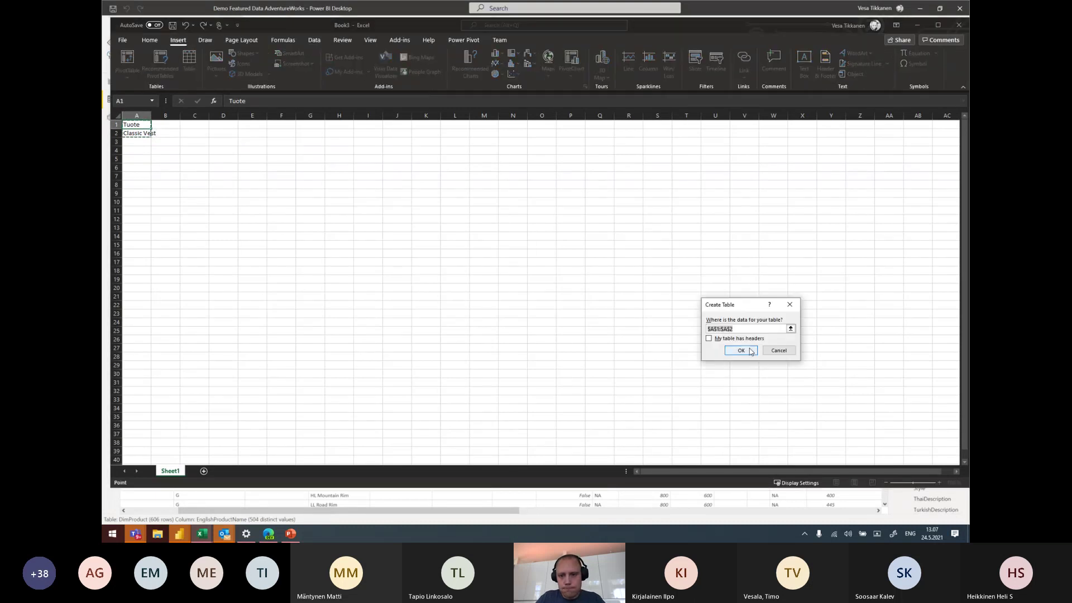
{"action": "left_click", "coordinate": [720, 339]}
{"action": "left_click", "coordinate": [742, 350]}
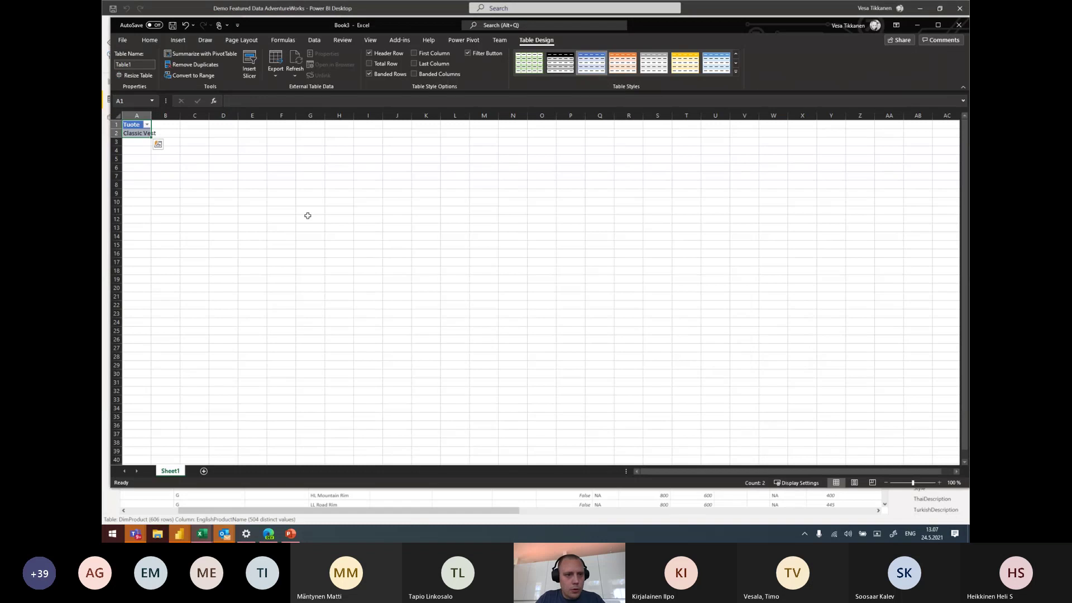
Convert the Classic Vest cell in the table to the organization's DimProduct data type.
{"action": "left_click_drag", "start_coordinate": [139, 133], "coordinate": [134, 124]}
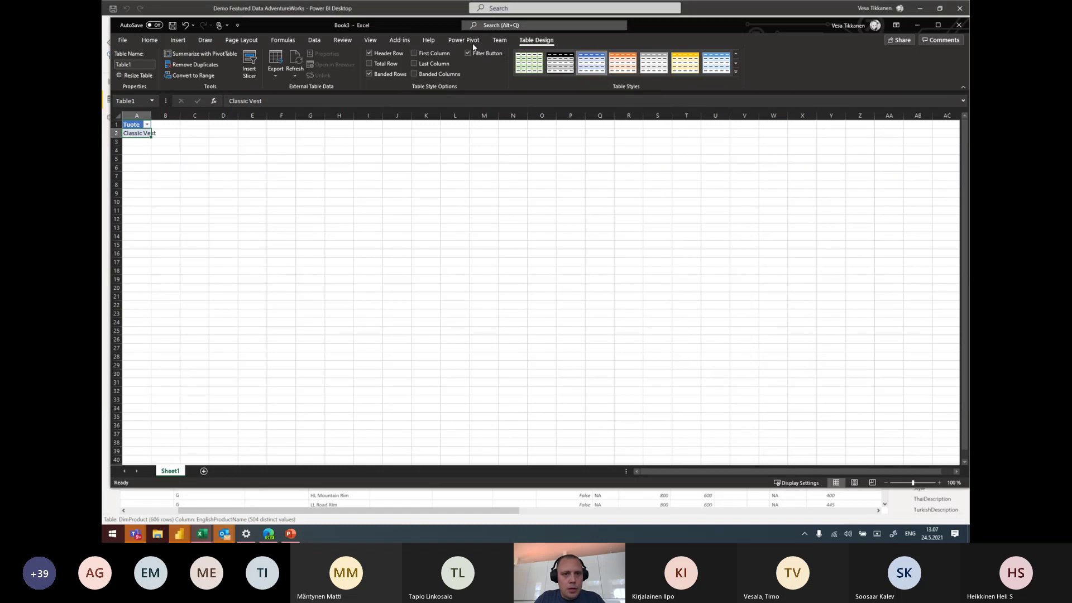
{"action": "left_click", "coordinate": [314, 40]}
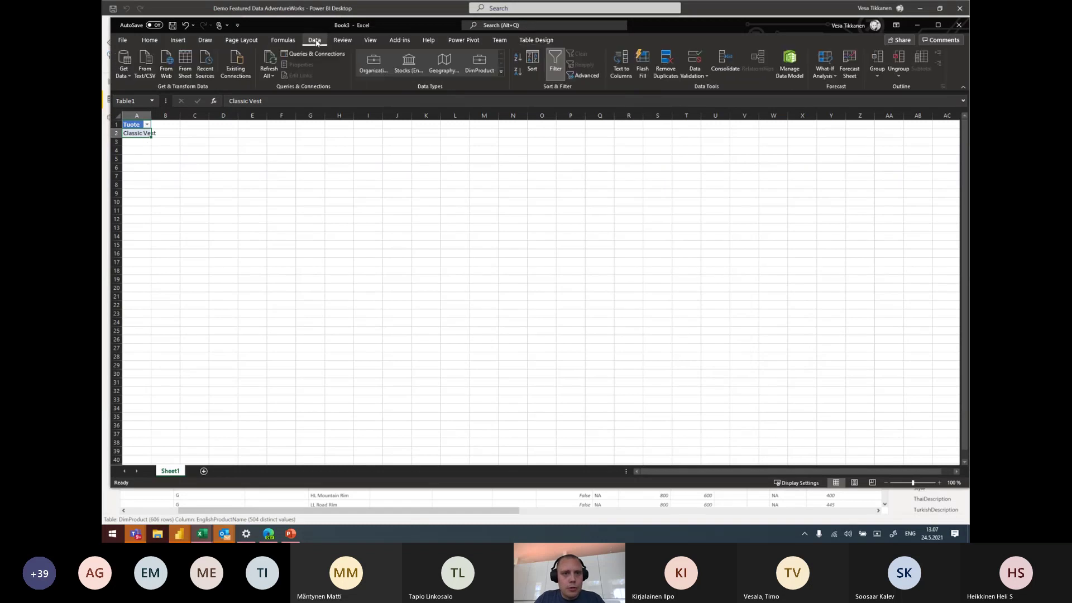
{"action": "left_click", "coordinate": [502, 74]}
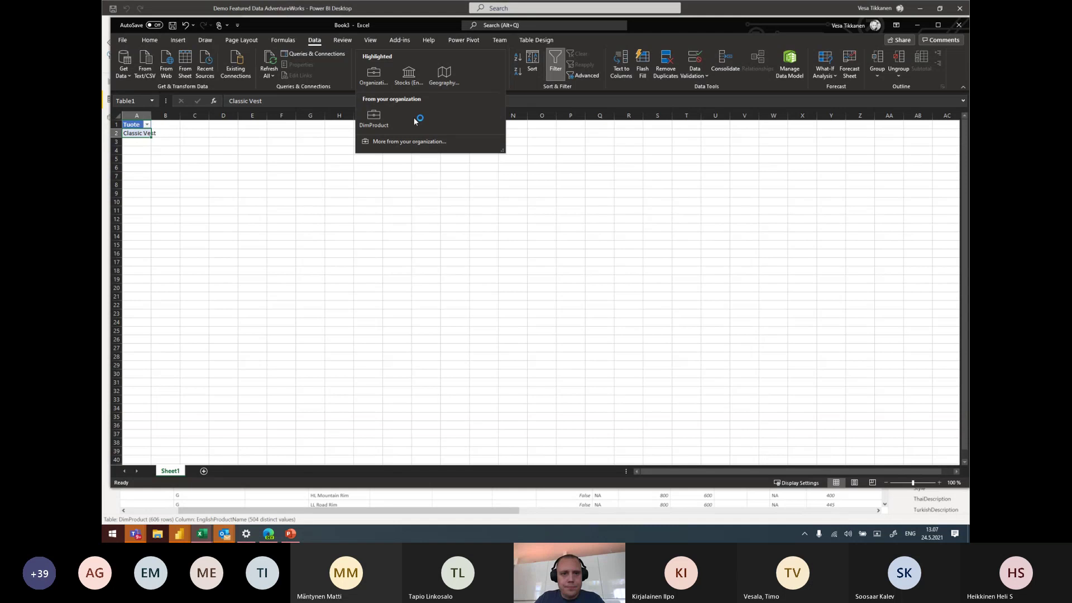
{"action": "left_click", "coordinate": [371, 124]}
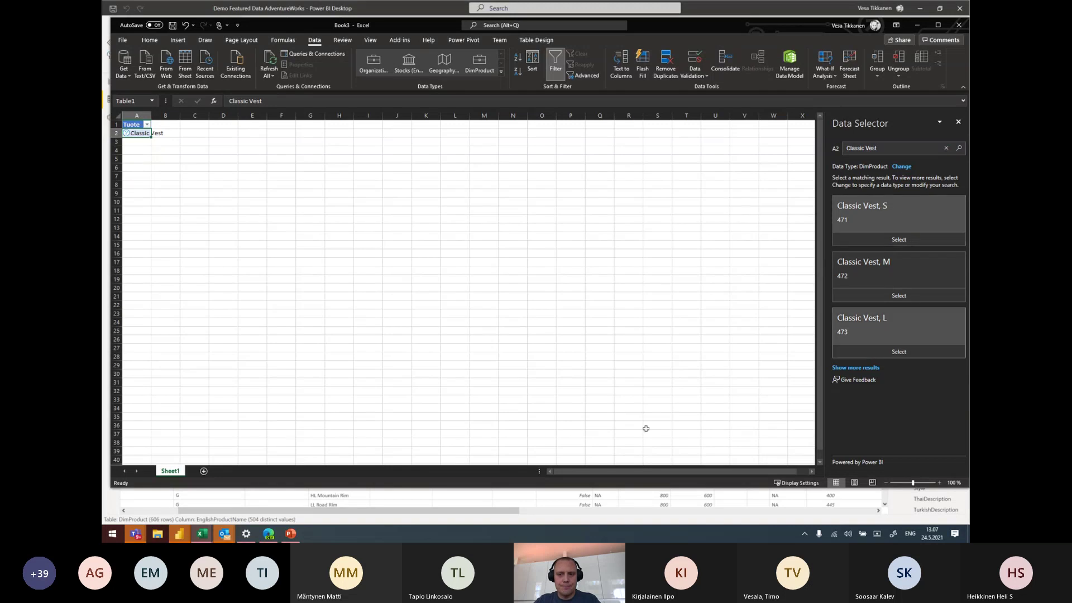
Review the full details of Classic Vest, S and choose it as the matching product for cell A2.
{"action": "mouse_move", "coordinate": [178, 537]}
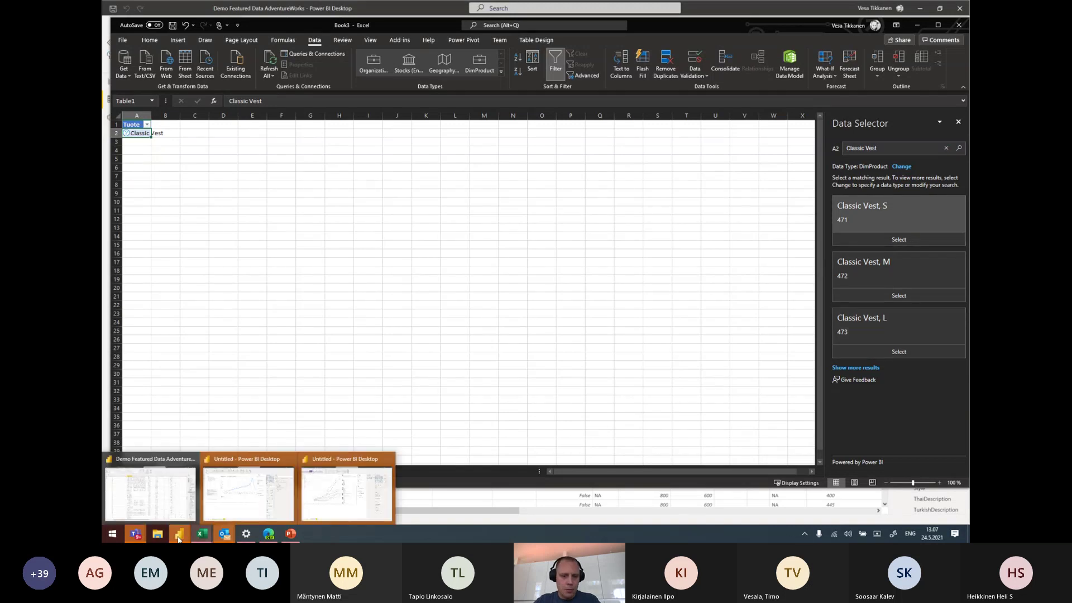
{"action": "mouse_move", "coordinate": [154, 481]}
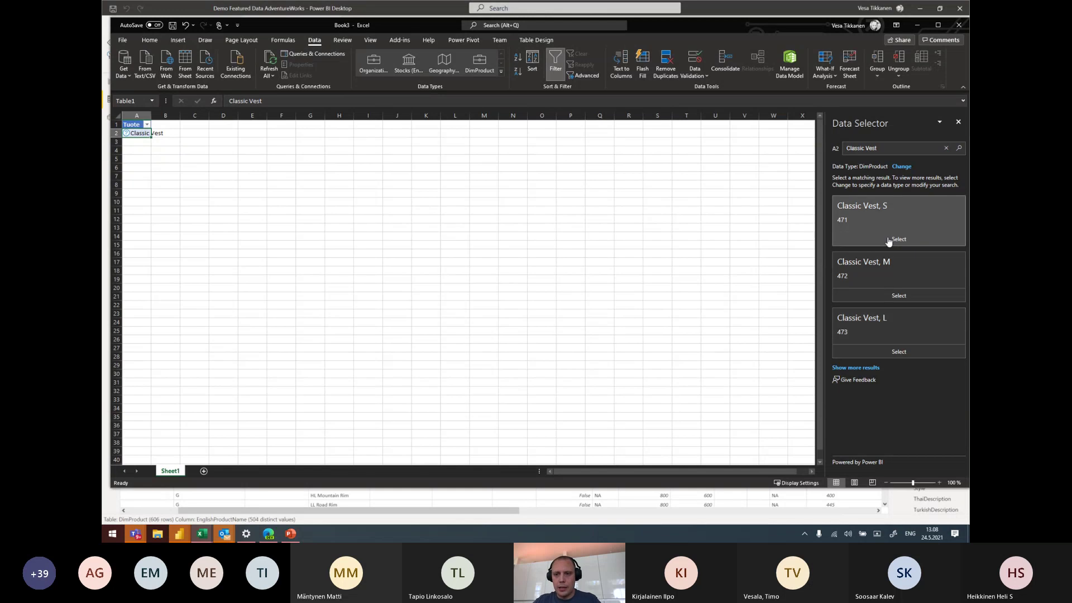
{"action": "left_click", "coordinate": [871, 209]}
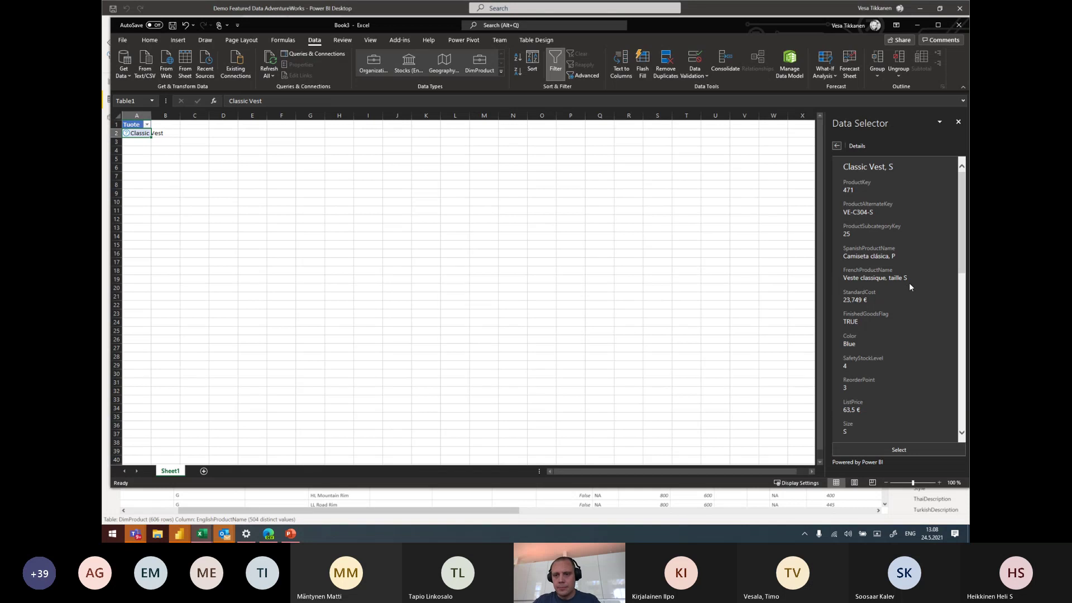
{"action": "scroll", "coordinate": [909, 284], "scroll_direction": "down", "scroll_amount": 15}
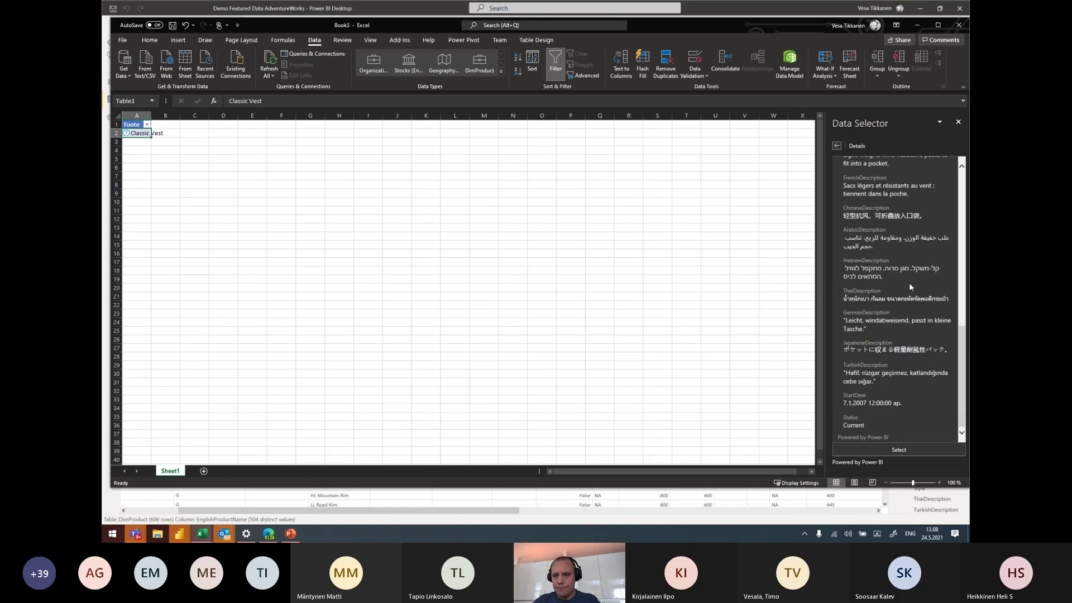
{"action": "scroll", "coordinate": [909, 282], "scroll_direction": "up", "scroll_amount": 15}
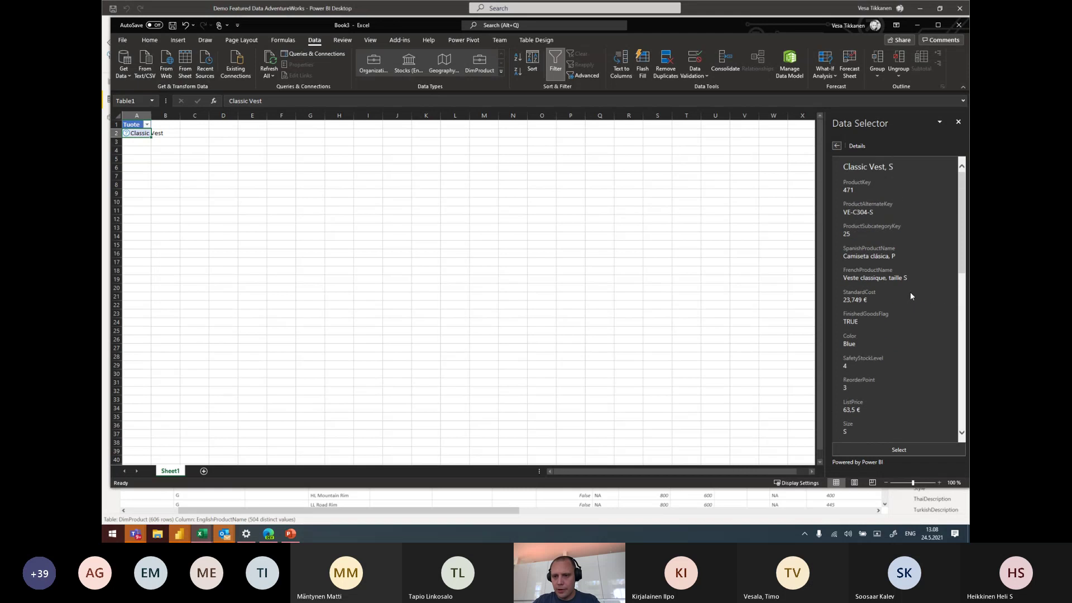
{"action": "left_click", "coordinate": [898, 450]}
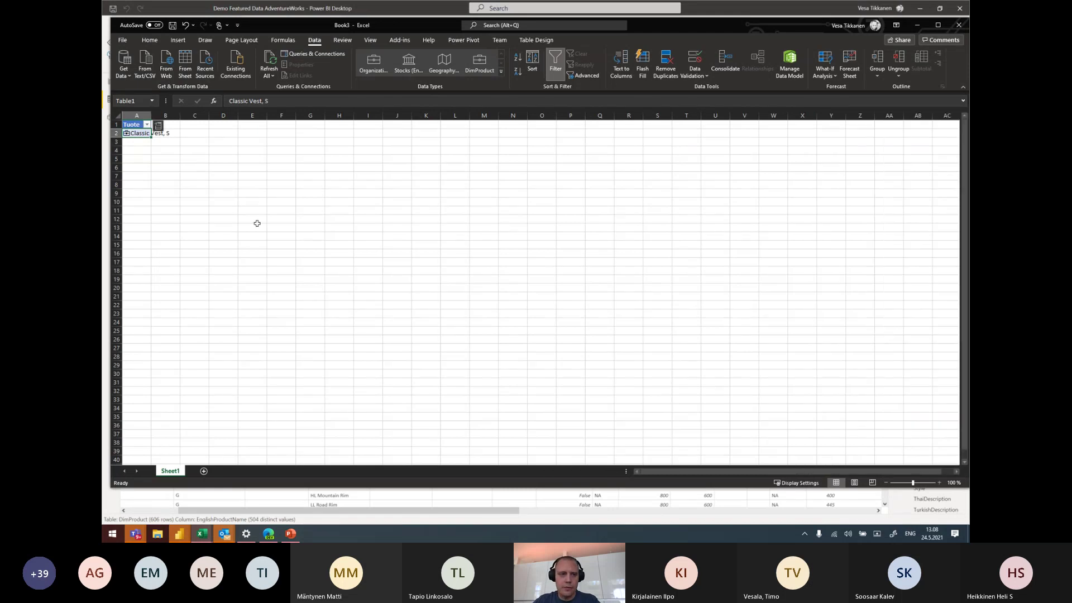
Add the product's Color and ListPrice fields to the table as new columns.
{"action": "left_click", "coordinate": [159, 126]}
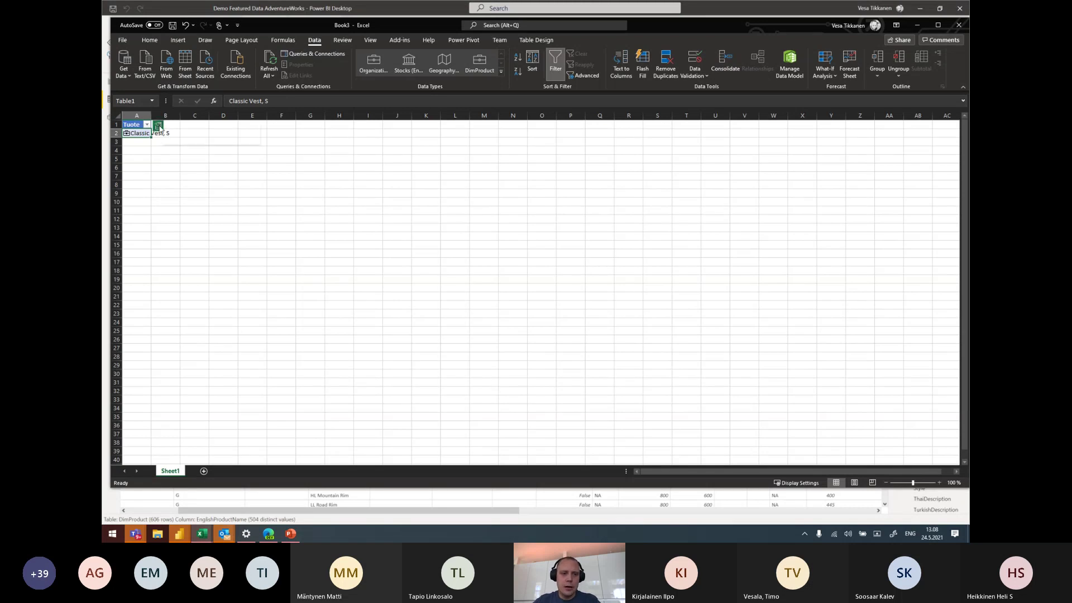
{"action": "left_click", "coordinate": [158, 126]}
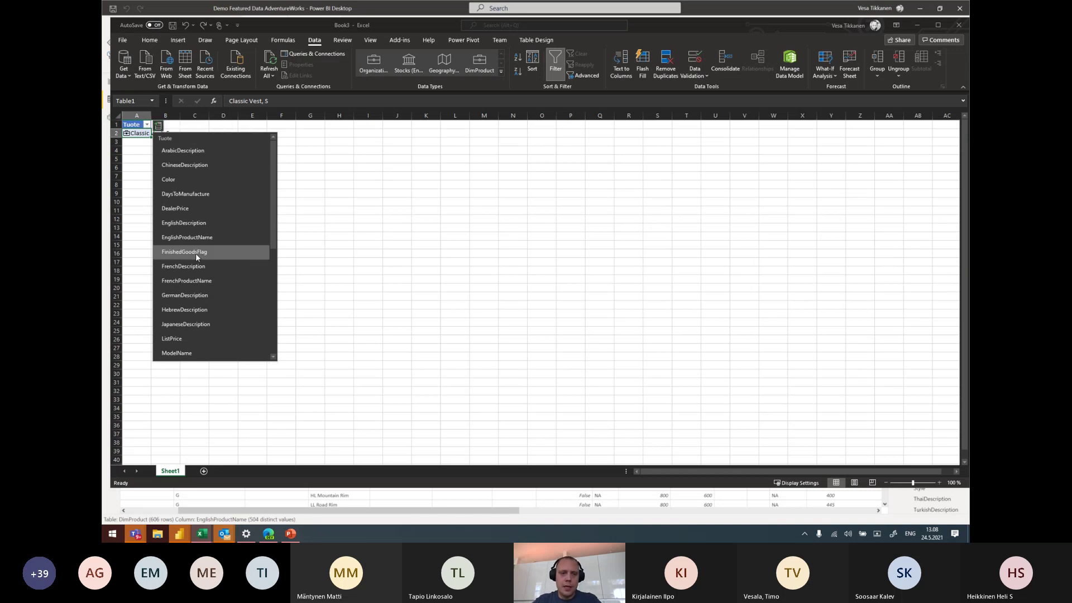
{"action": "left_click", "coordinate": [201, 180]}
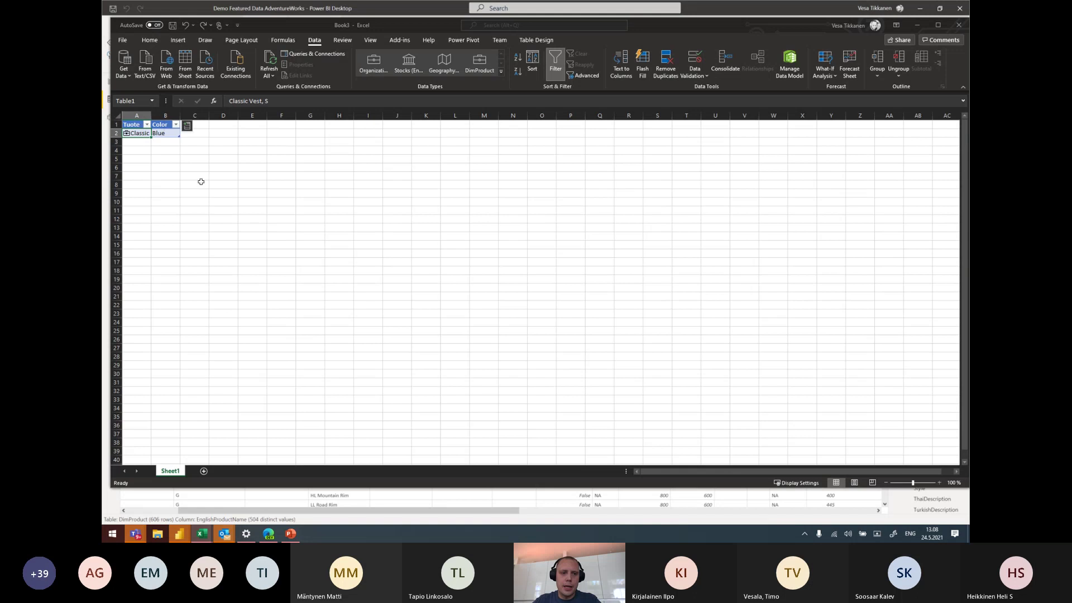
{"action": "left_click", "coordinate": [188, 127]}
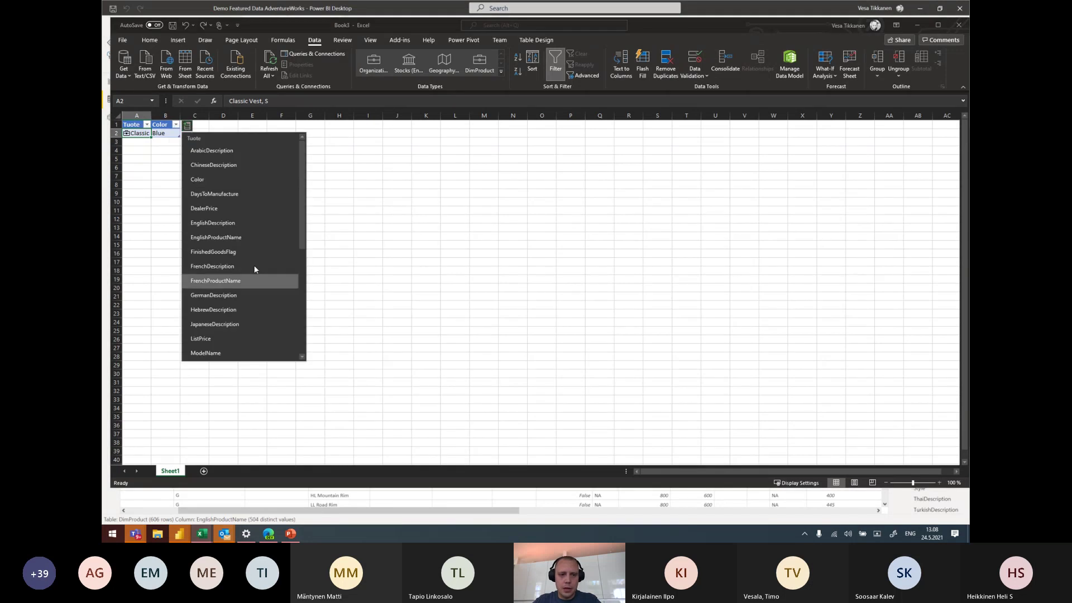
{"action": "scroll", "coordinate": [234, 279], "scroll_direction": "down", "scroll_amount": 3}
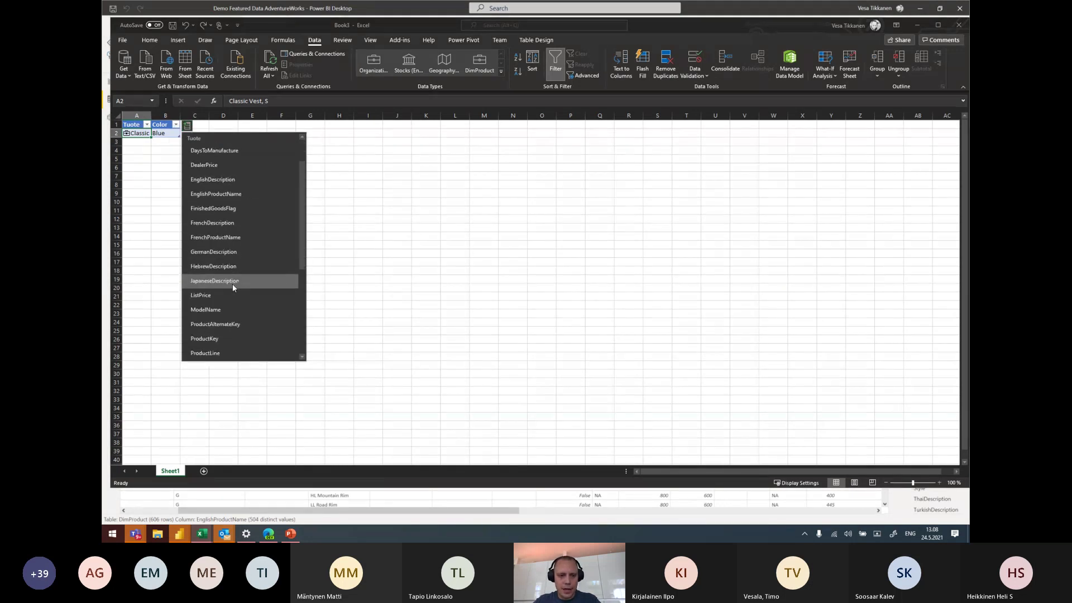
{"action": "left_click", "coordinate": [229, 254]}
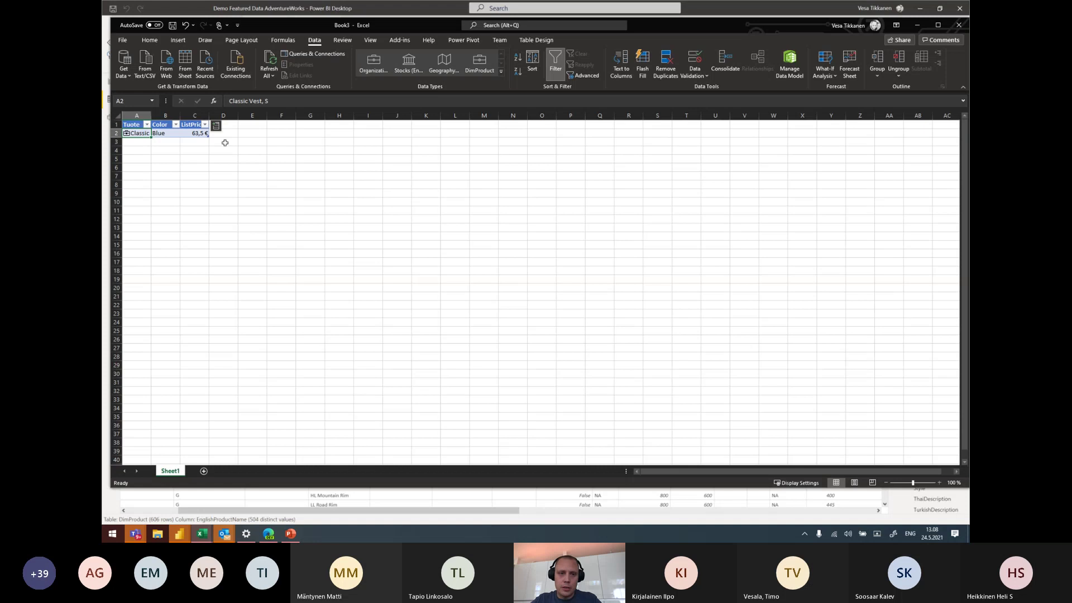
Inspect the formula in the ListPrice cell C2 and look again at the organization's data types.
{"action": "left_click", "coordinate": [196, 135]}
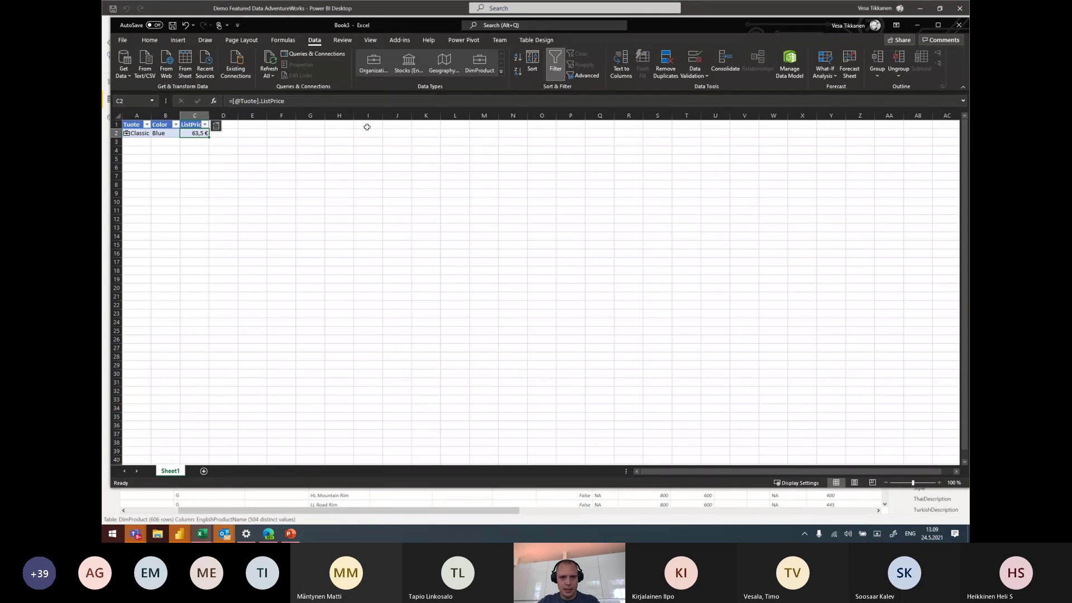
{"action": "left_click", "coordinate": [501, 71]}
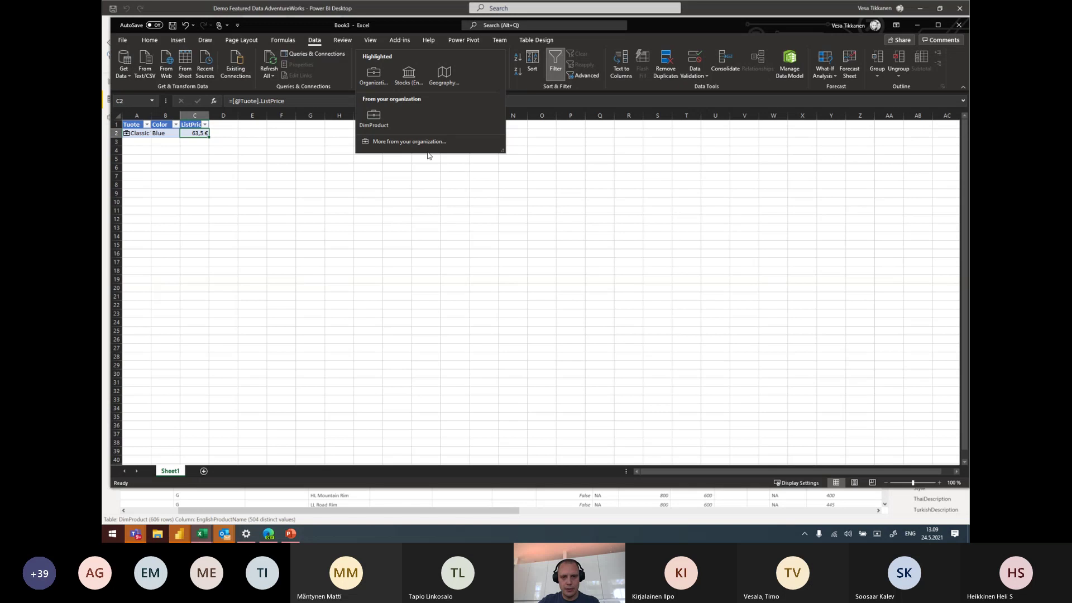
{"action": "mouse_move", "coordinate": [382, 124]}
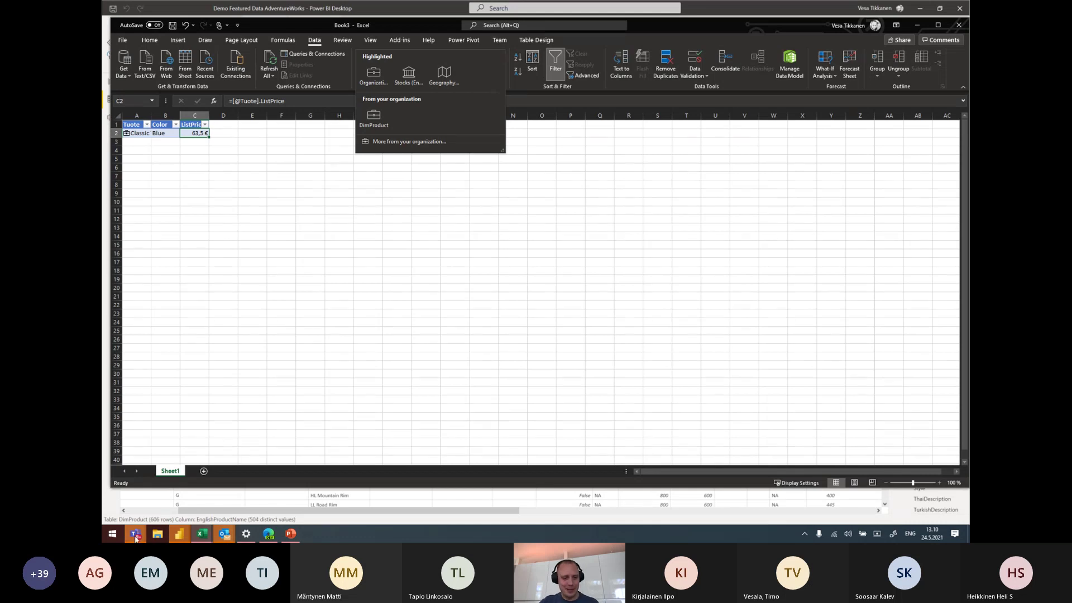
Switch to the Teams meeting window and open its additional meeting actions.
{"action": "mouse_move", "coordinate": [135, 537]}
{"action": "left_click", "coordinate": [249, 477]}
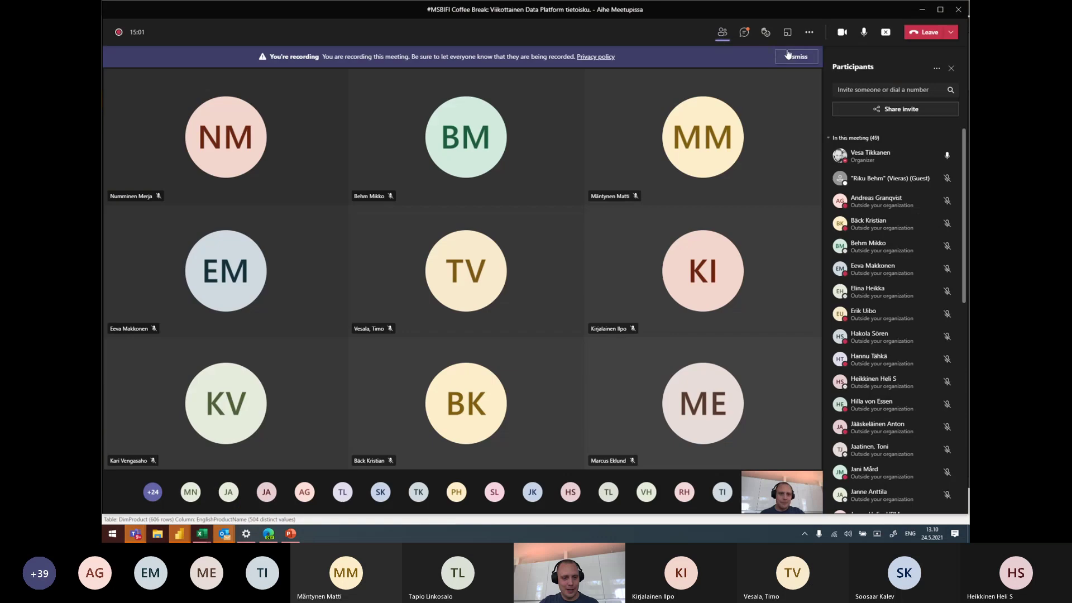
{"action": "left_click", "coordinate": [811, 34]}
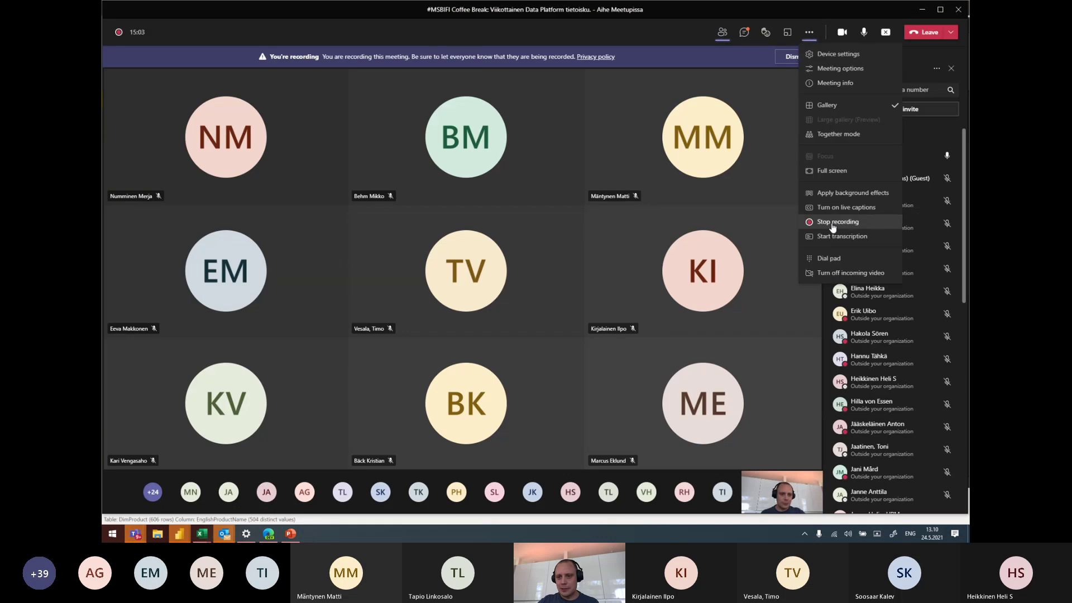